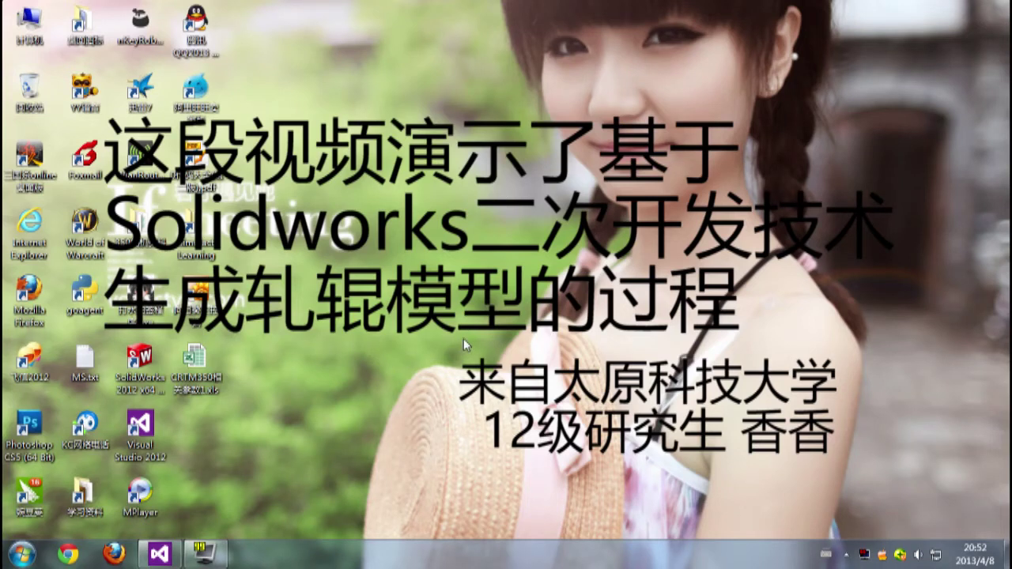
# Review the CRTM350 workbook's 轧辊参数 and 芯棒参数 sheets and Radious R column, then quit
pyautogui.doubleClick(196, 369)
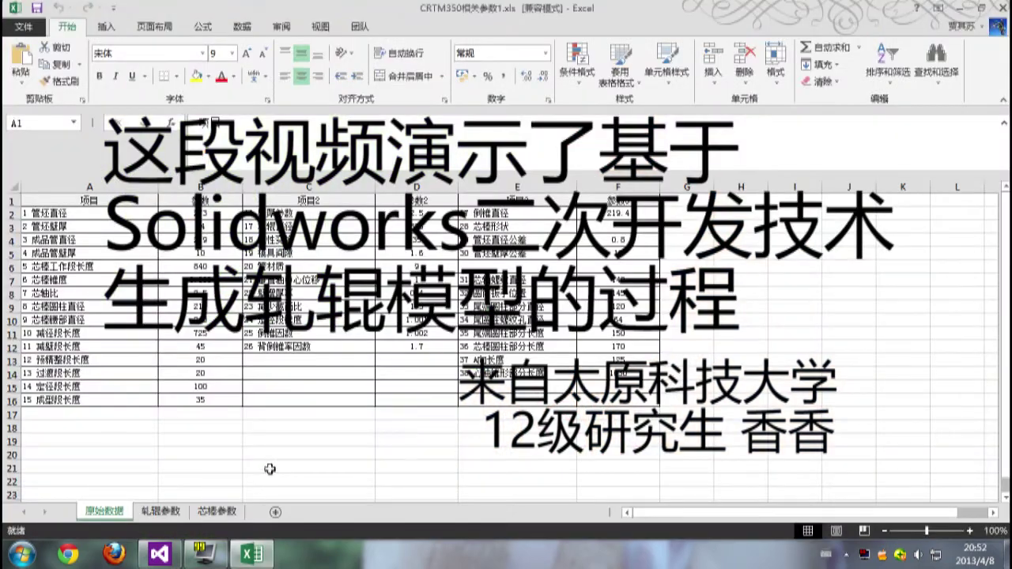
pyautogui.click(156, 513)
pyautogui.click(212, 512)
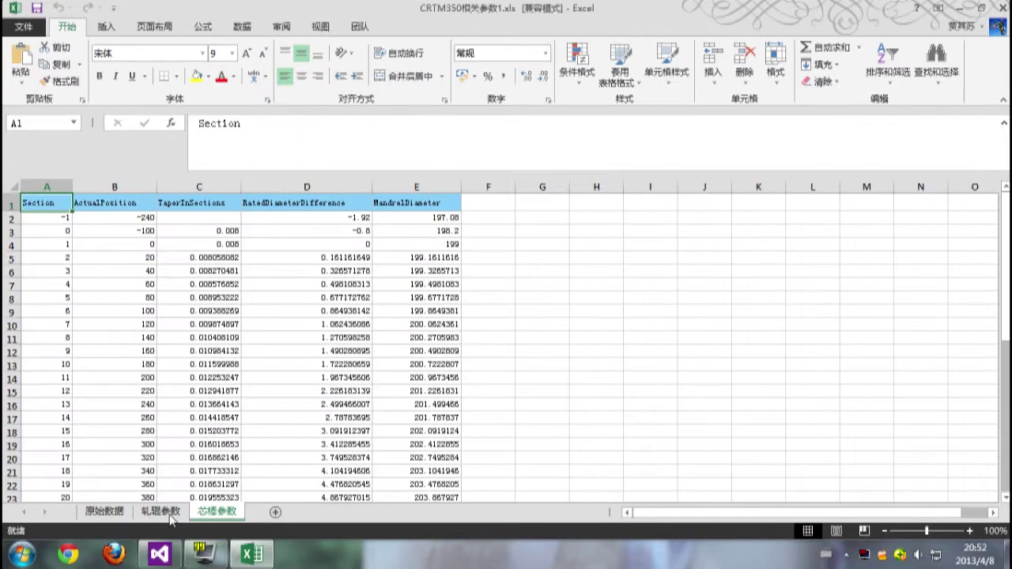
pyautogui.click(175, 513)
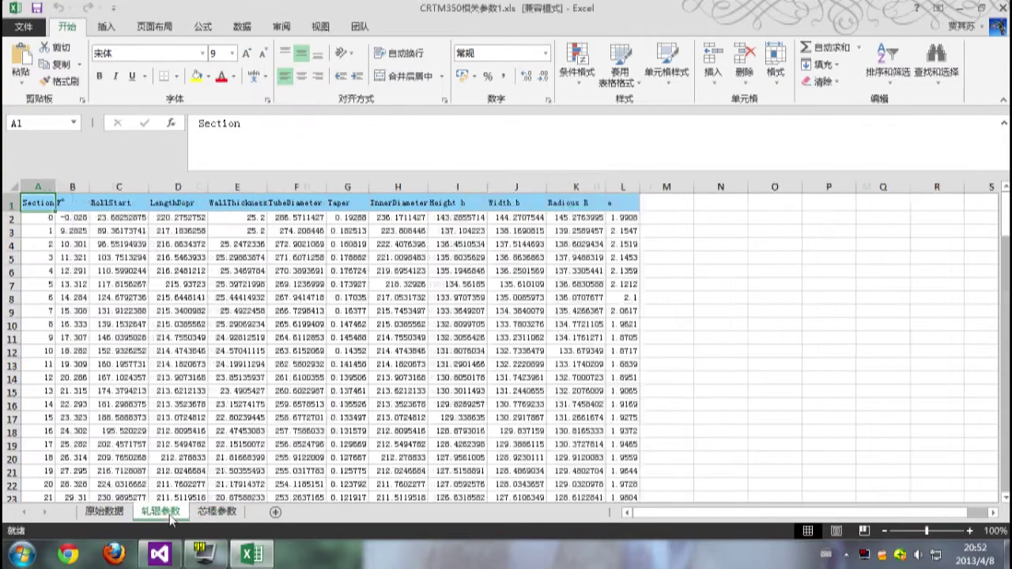
pyautogui.click(571, 181)
pyautogui.moveTo(1006, 222)
pyautogui.mouseDown()
pyautogui.moveTo(1005, 495)
pyautogui.moveTo(1006, 222)
pyautogui.mouseUp()
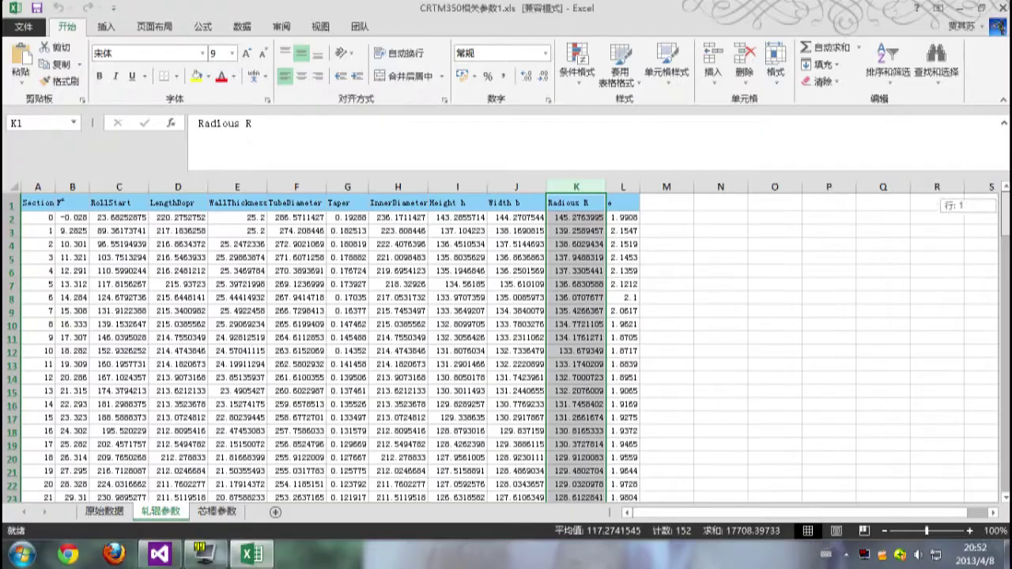
pyautogui.click(1006, 6)
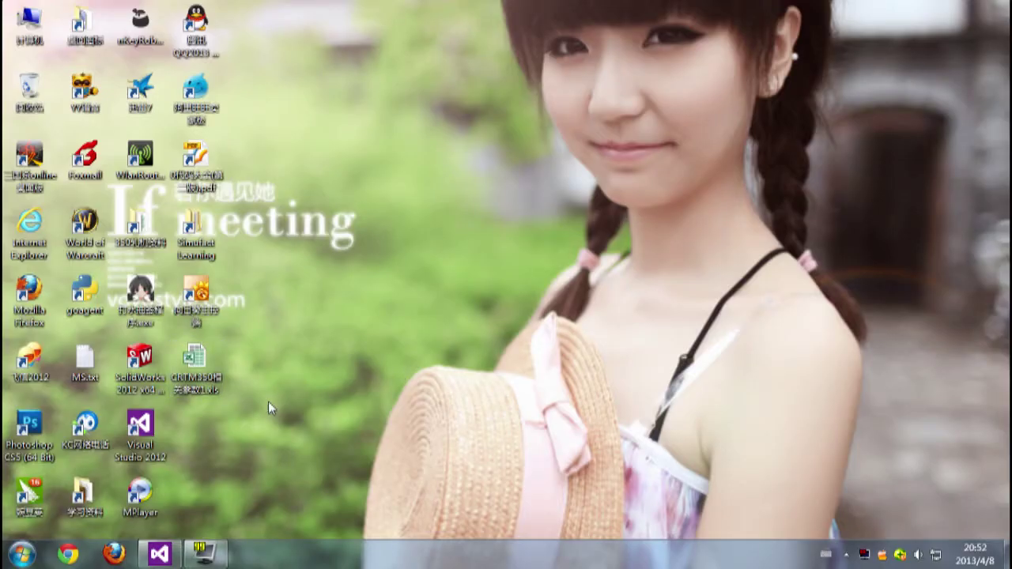
# Inspect the 生成轧辊孔型 button and RollerDesignFin.cs code in Visual Studio, then close it
pyautogui.click(159, 554)
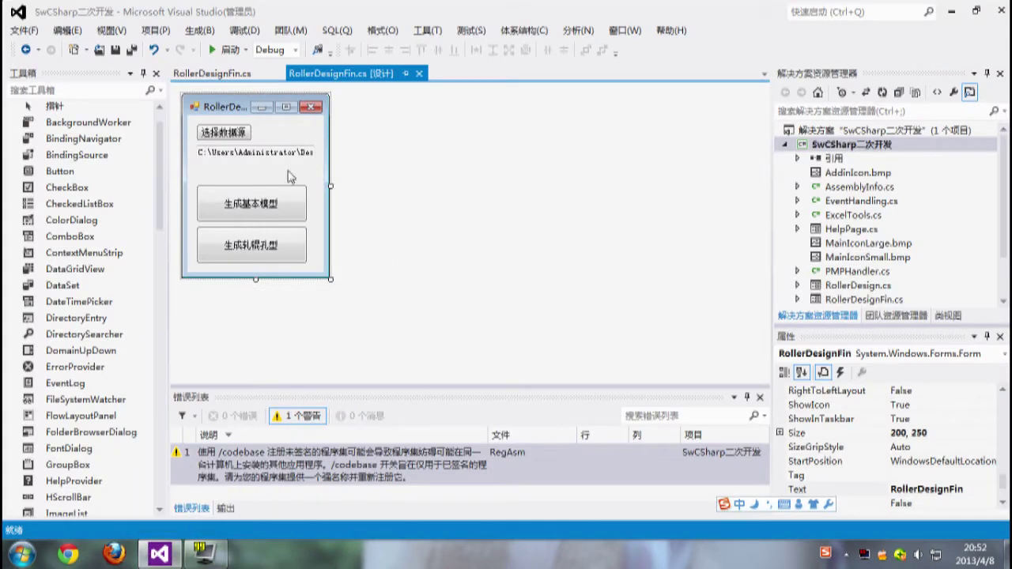
pyautogui.click(244, 194)
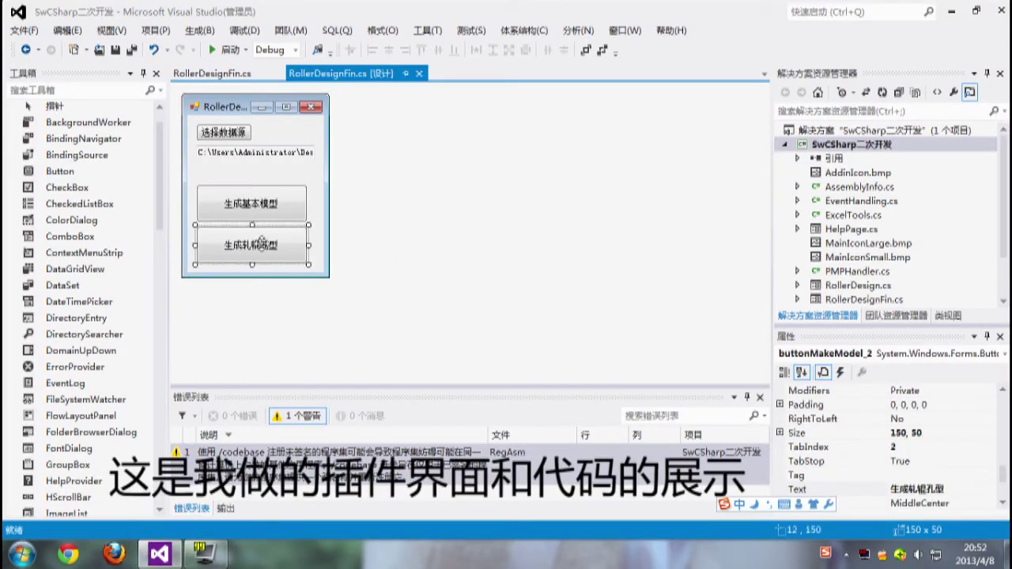
pyautogui.click(228, 78)
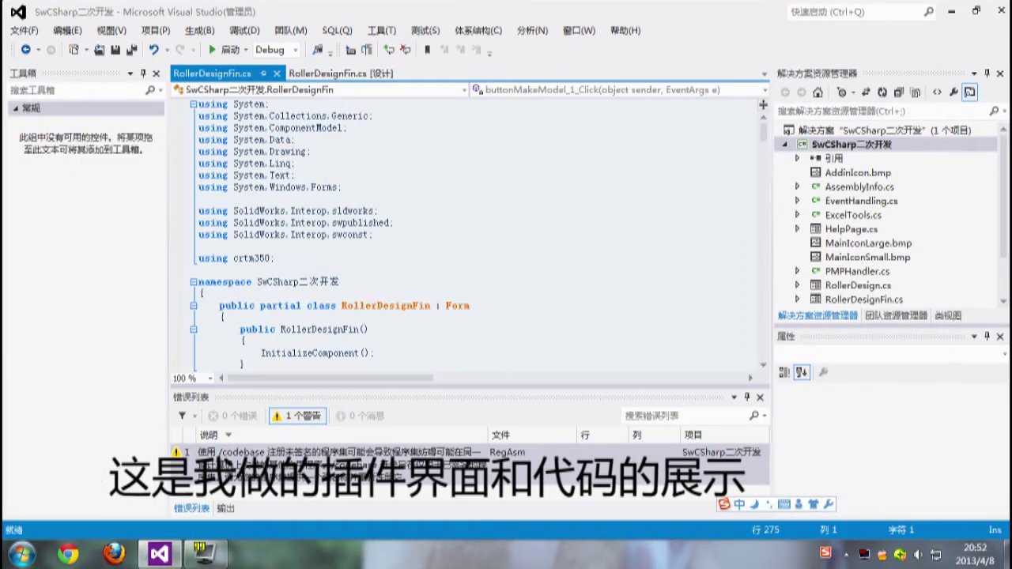
pyautogui.moveTo(765, 141)
pyautogui.mouseDown()
pyautogui.moveTo(760, 359)
pyautogui.moveTo(784, 136)
pyautogui.mouseUp()
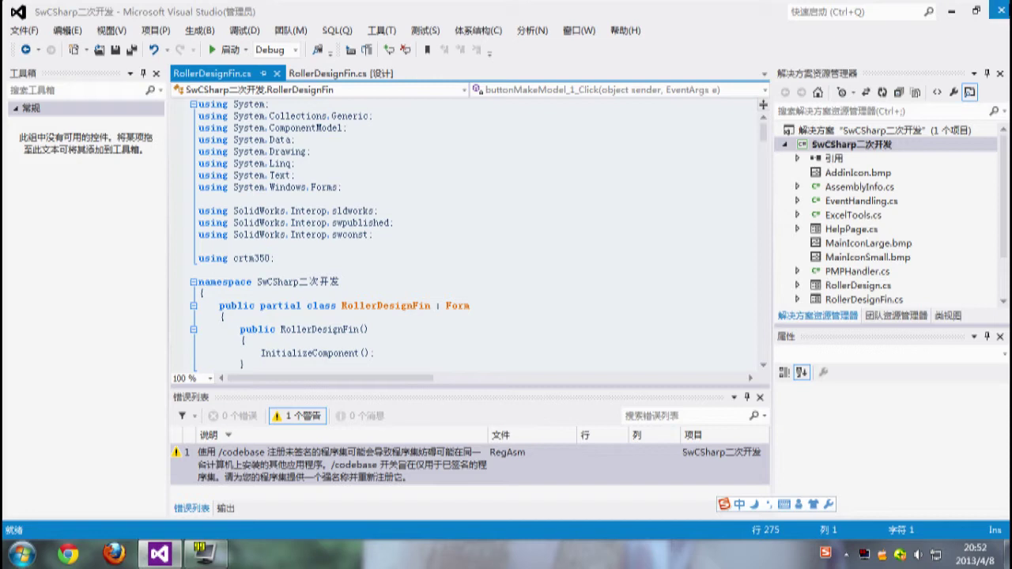
pyautogui.click(999, 11)
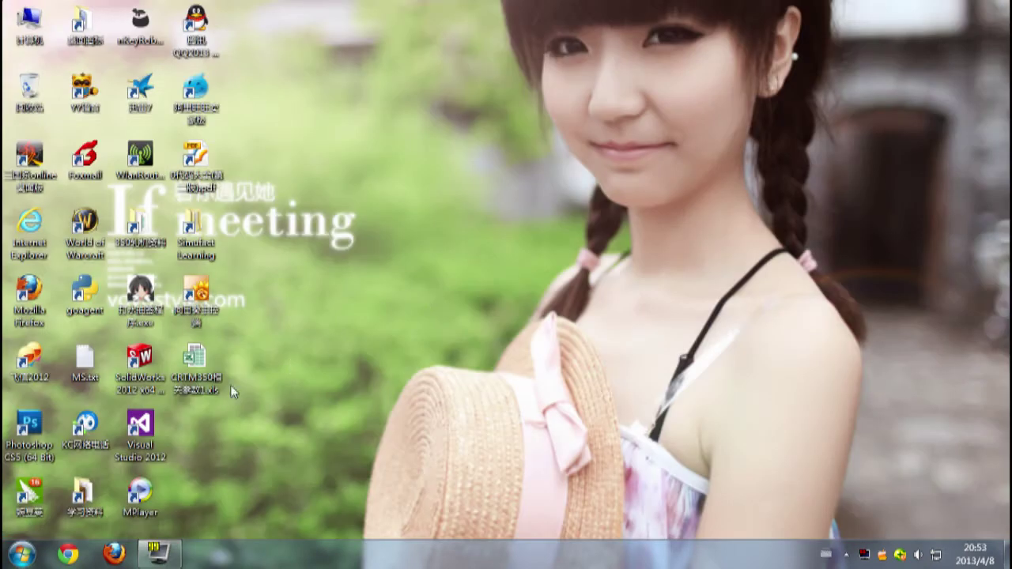
# Launch SolidWorks 2012 from its desktop shortcut
pyautogui.click(141, 366)
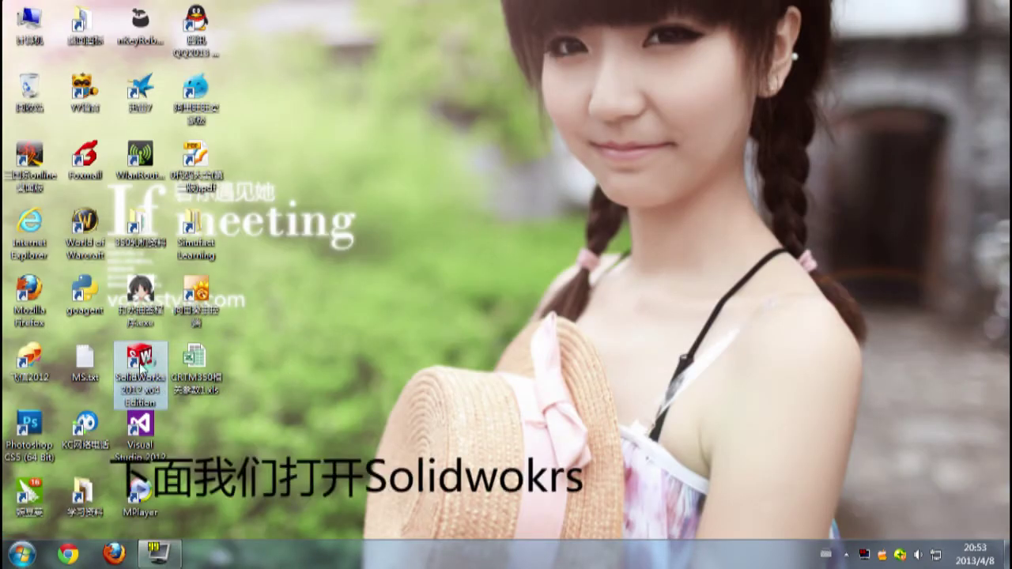
pyautogui.doubleClick(141, 366)
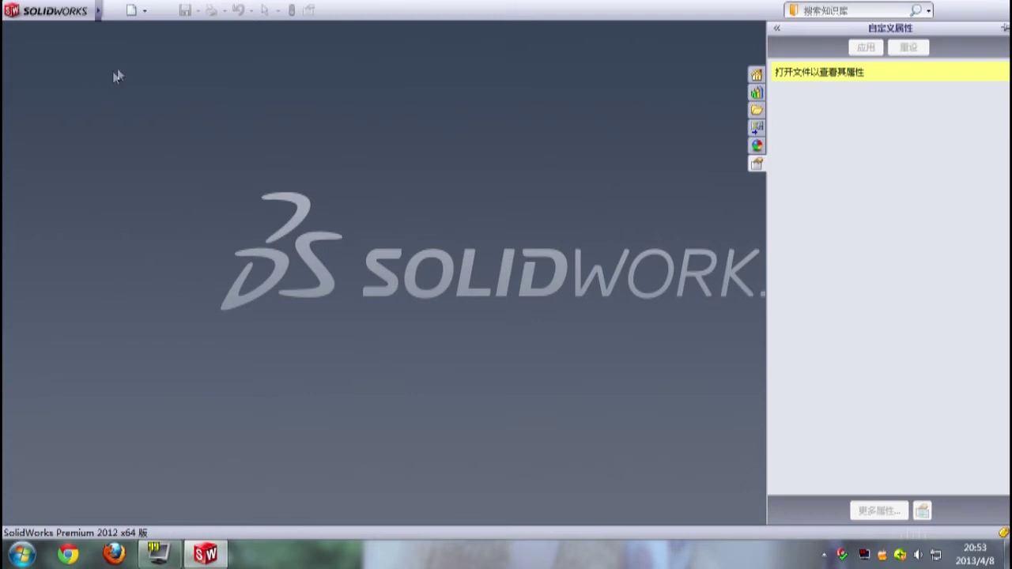
# Create the new blank part 零件1 and show the 轧辊设计 add-in commands
pyautogui.click(130, 13)
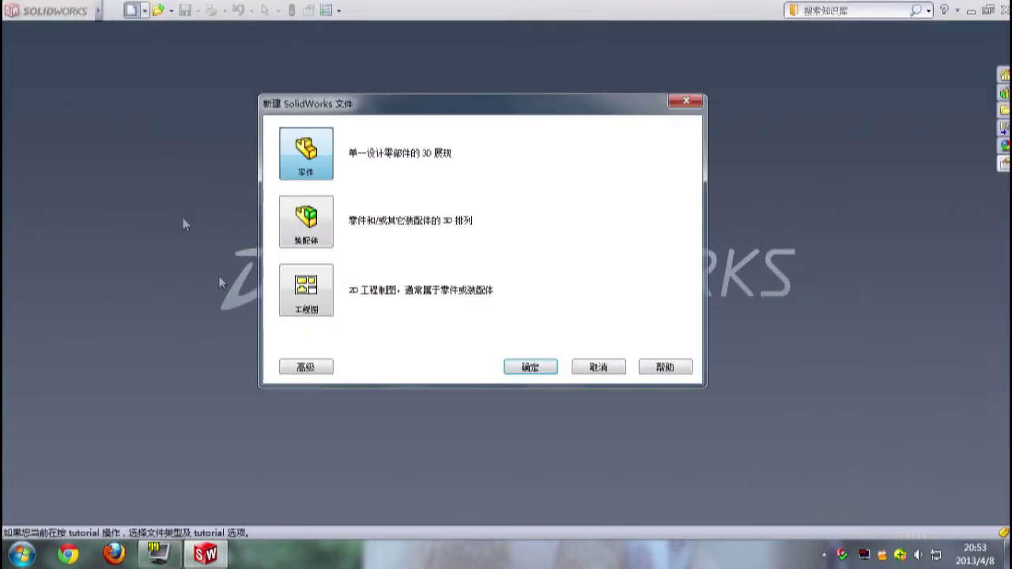
pyautogui.click(531, 368)
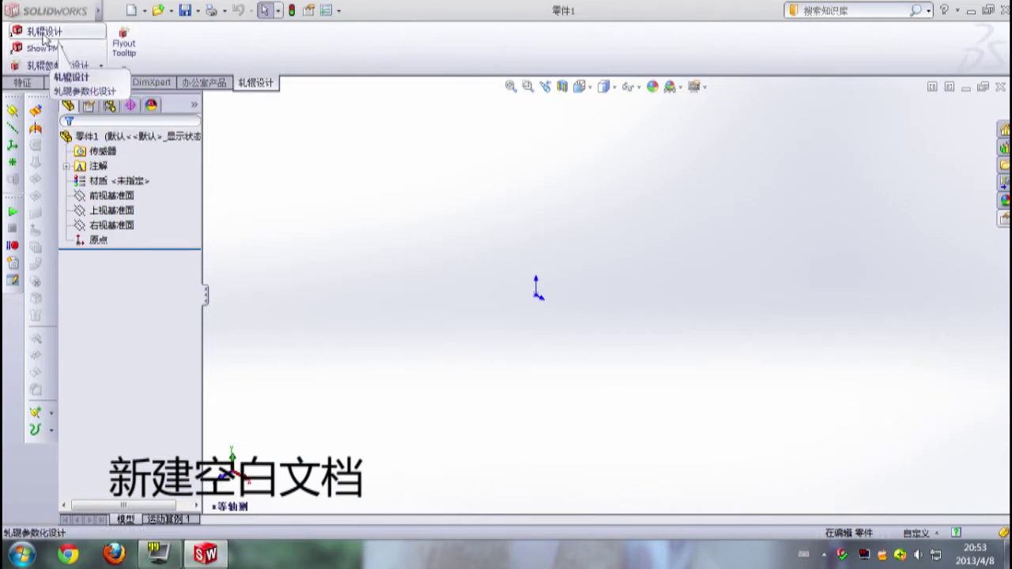
pyautogui.click(22, 84)
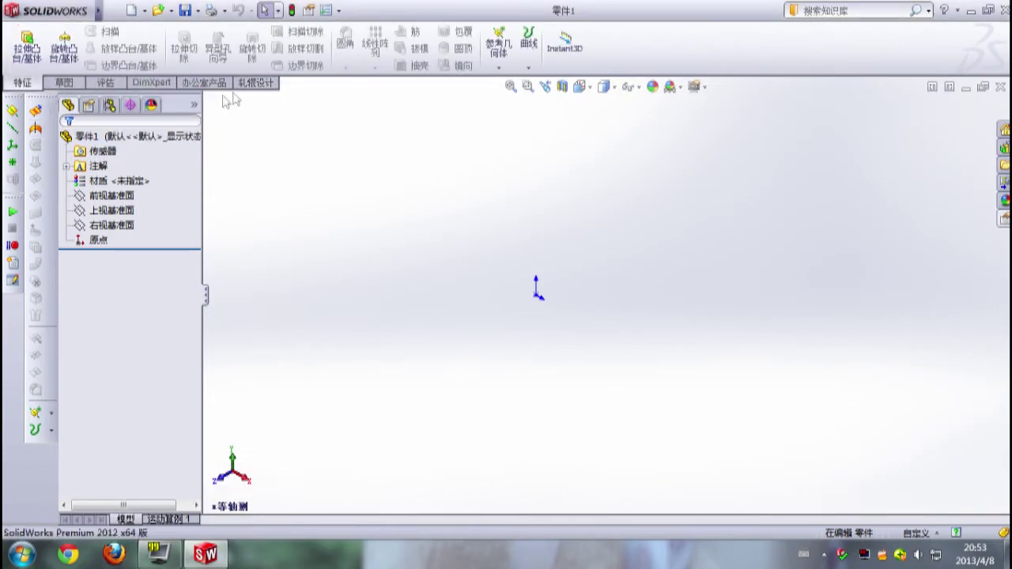
pyautogui.click(255, 85)
# Run 生成基本模型 in the 轧辊设计 window to build the bosses, revolve cut and axis, then inspect
pyautogui.click(46, 32)
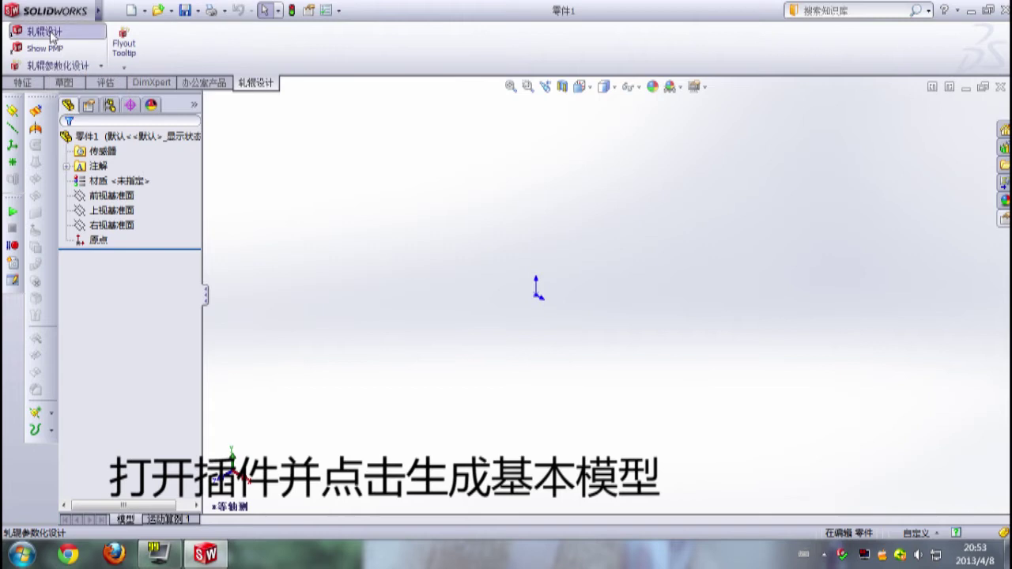
pyautogui.moveTo(126, 87); pyautogui.dragTo(288, 176)
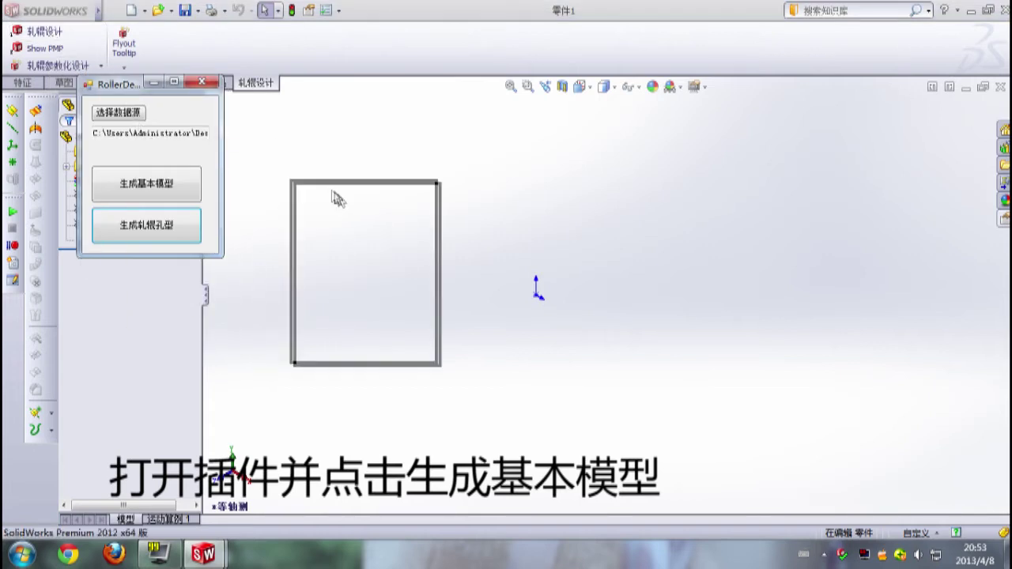
pyautogui.click(304, 270)
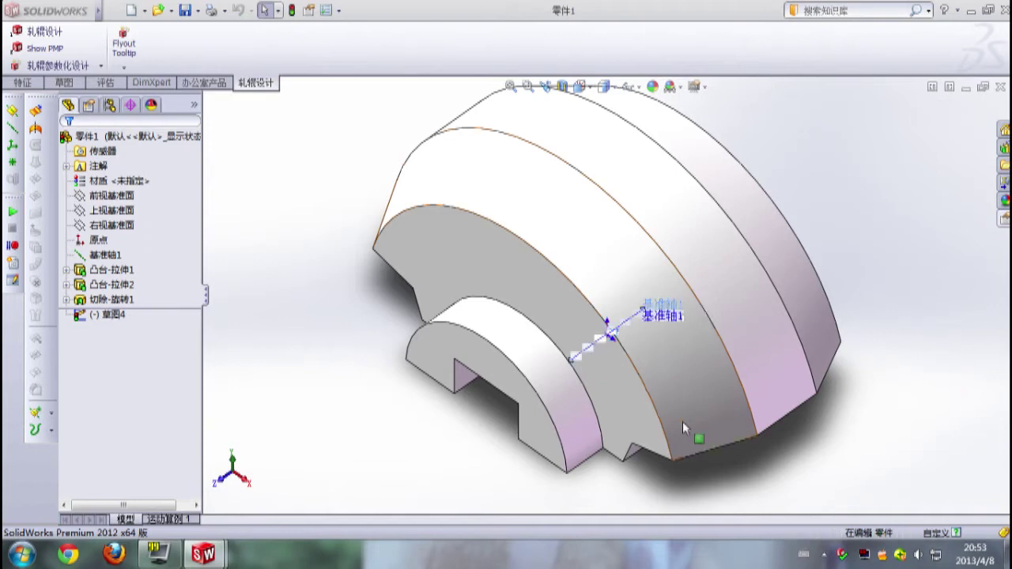
pyautogui.moveTo(420, 422)
pyautogui.mouseDown(button='middle')
pyautogui.moveTo(423, 372)
pyautogui.moveTo(549, 346)
pyautogui.moveTo(580, 319)
pyautogui.moveTo(479, 343)
pyautogui.moveTo(506, 362)
pyautogui.moveTo(511, 388)
pyautogui.moveTo(472, 364)
pyautogui.moveTo(485, 353)
pyautogui.moveTo(499, 364)
pyautogui.mouseUp(button='middle')
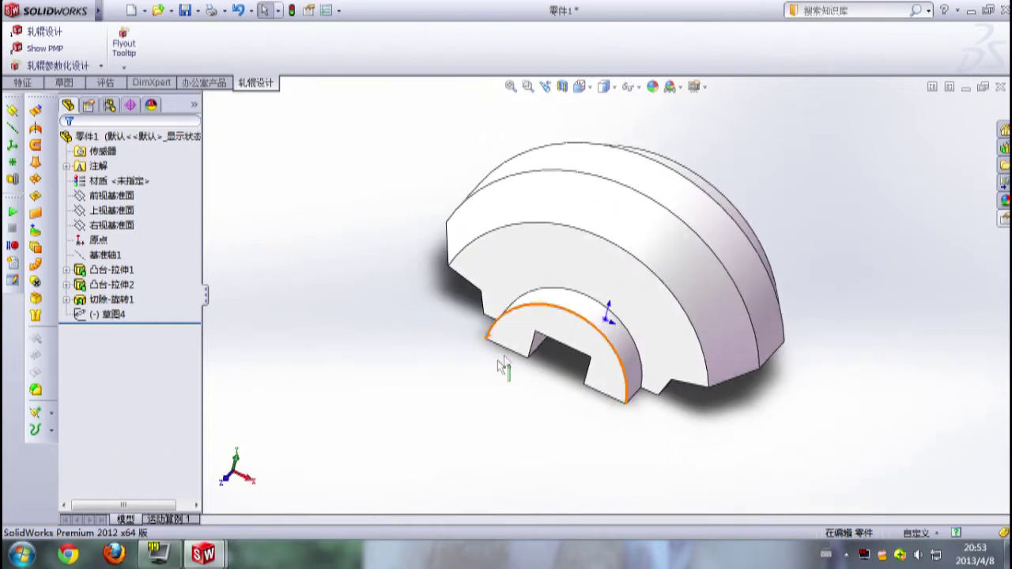
pyautogui.scroll(-2, 664, 255)
pyautogui.scroll(-2, 662, 256)
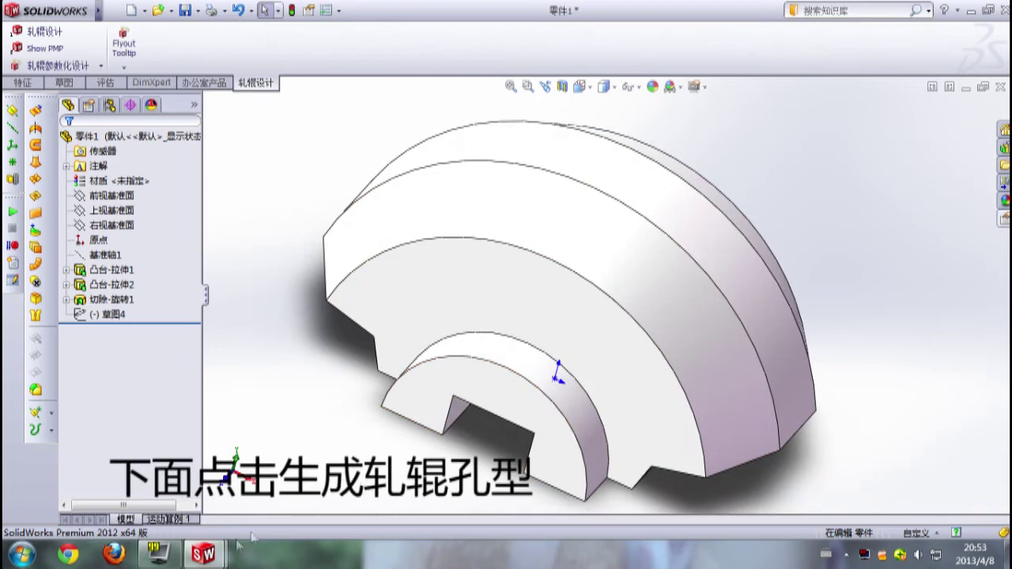
# Run 生成轧辊孔型 to cut grooves through 切除-旋转151, then zoom and orbit to inspect
pyautogui.click(283, 484)
pyautogui.click(301, 325)
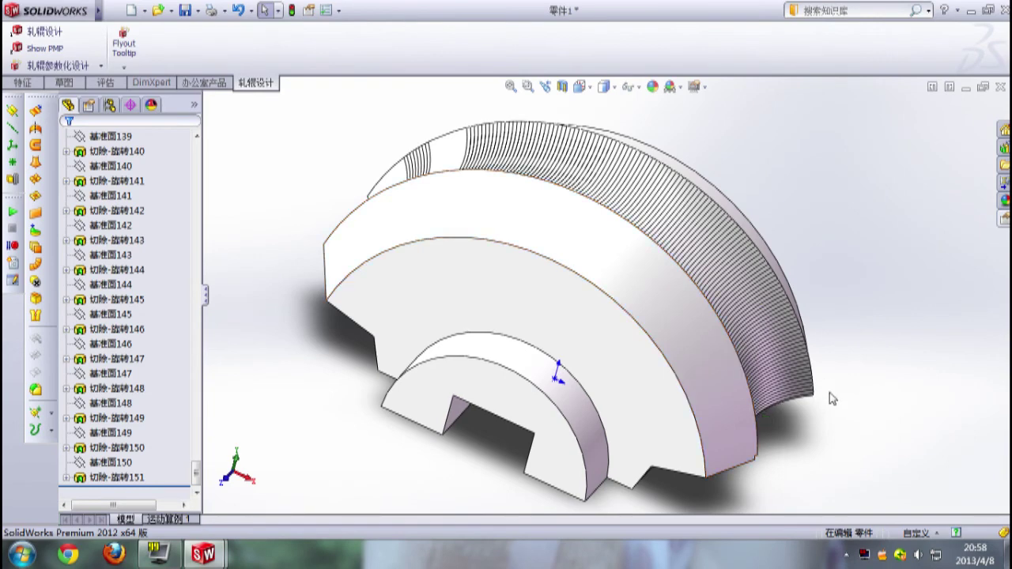
pyautogui.press('z')
pyautogui.moveTo(740, 389)
pyautogui.mouseDown(button='middle')
pyautogui.moveTo(690, 366)
pyautogui.moveTo(725, 245)
pyautogui.moveTo(787, 245)
pyautogui.moveTo(775, 355)
pyautogui.moveTo(730, 368)
pyautogui.moveTo(789, 390)
pyautogui.moveTo(750, 397)
pyautogui.mouseUp(button='middle')
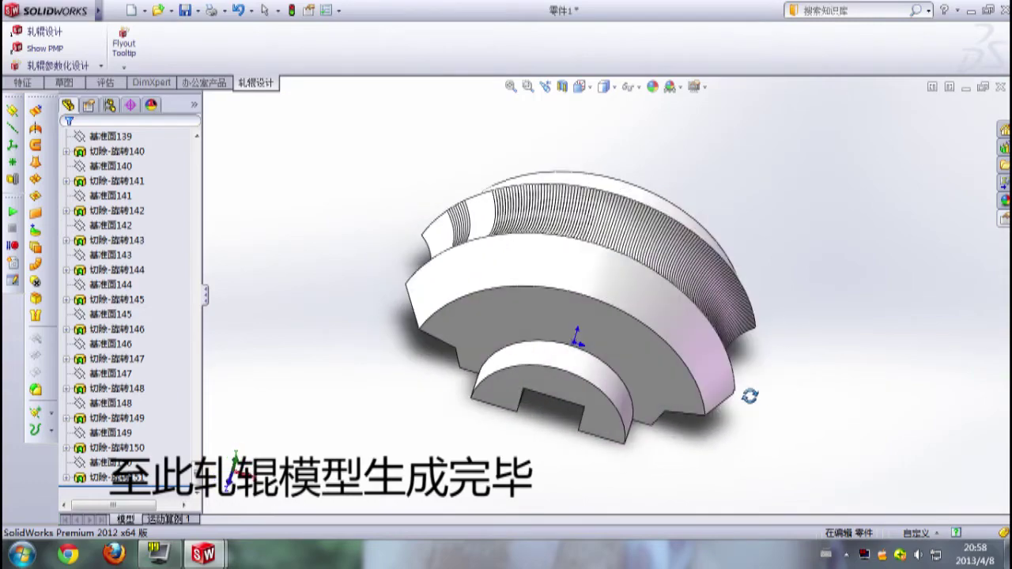
pyautogui.scroll(-2, 678, 323)
pyautogui.scroll(-2, 601, 309)
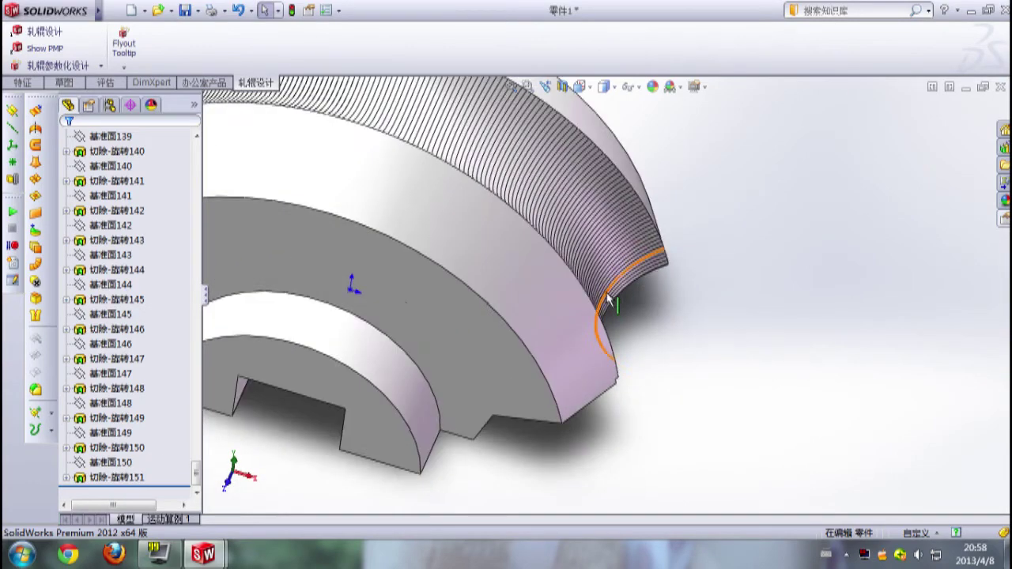
pyautogui.scroll(-2, 555, 304)
pyautogui.scroll(-2, 509, 294)
pyautogui.scroll(2, 648, 337)
pyautogui.scroll(2, 648, 336)
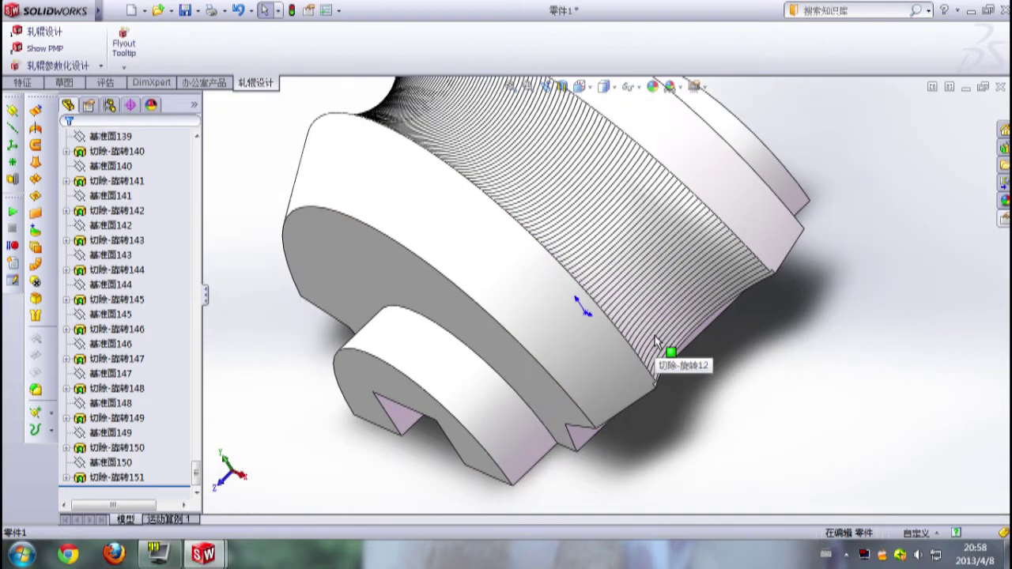
pyautogui.scroll(-2, 648, 334)
pyautogui.scroll(-2, 649, 334)
pyautogui.scroll(-2, 647, 336)
pyautogui.scroll(-2, 615, 356)
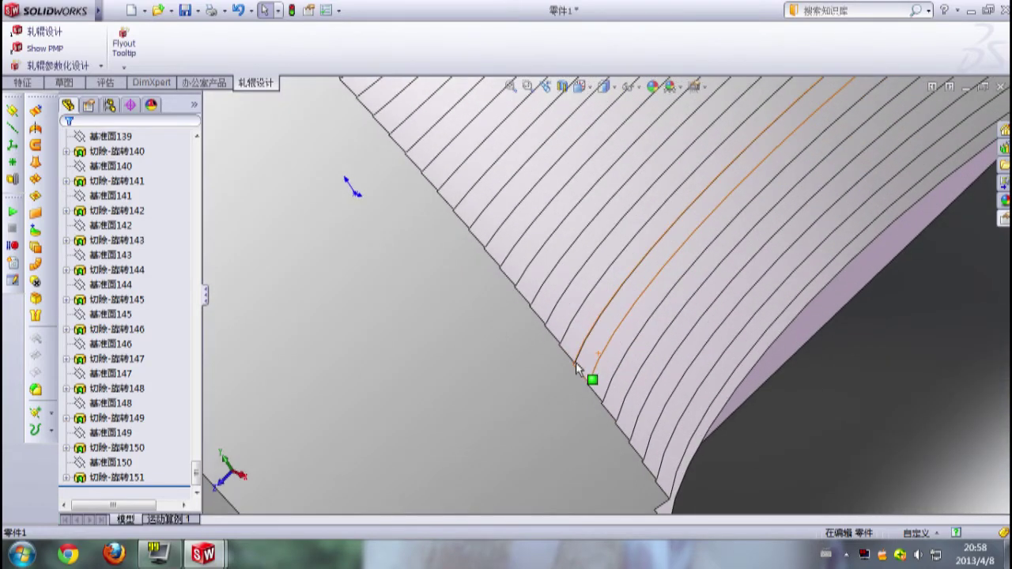
pyautogui.scroll(-2, 583, 368)
pyautogui.scroll(-2, 587, 375)
pyautogui.scroll(2, 636, 417)
pyautogui.scroll(2, 648, 443)
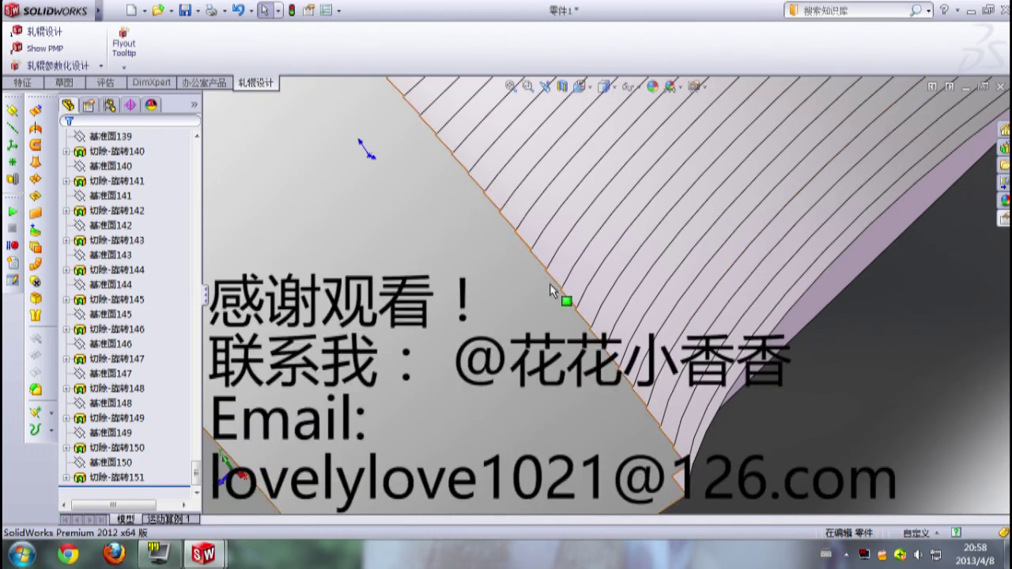
pyautogui.scroll(2, 564, 310)
pyautogui.scroll(1, 564, 310)
pyautogui.scroll(2, 564, 310)
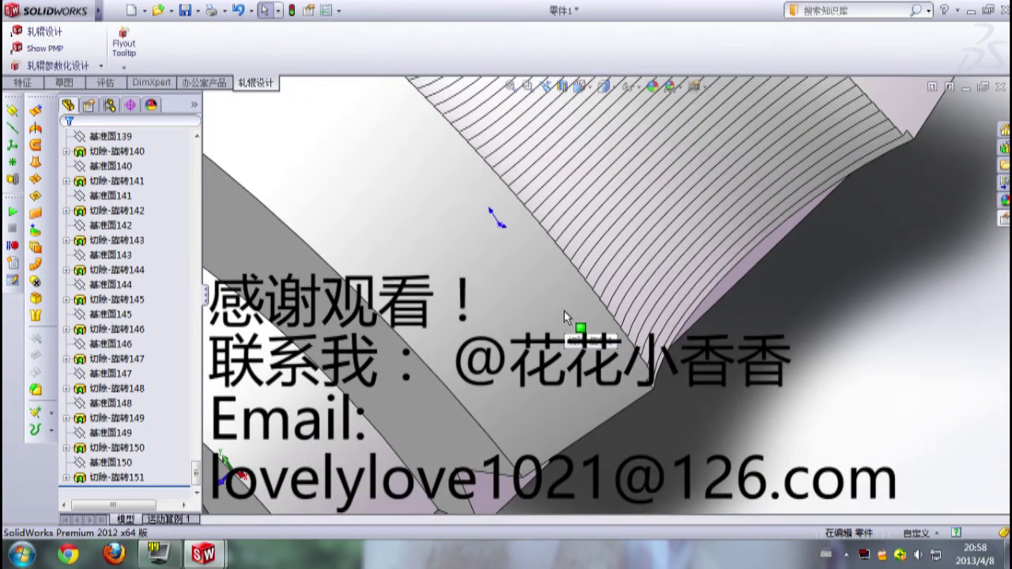
pyautogui.scroll(3, 564, 310)
pyautogui.scroll(2, 564, 310)
pyautogui.scroll(-3, 491, 297)
pyautogui.scroll(-1, 442, 285)
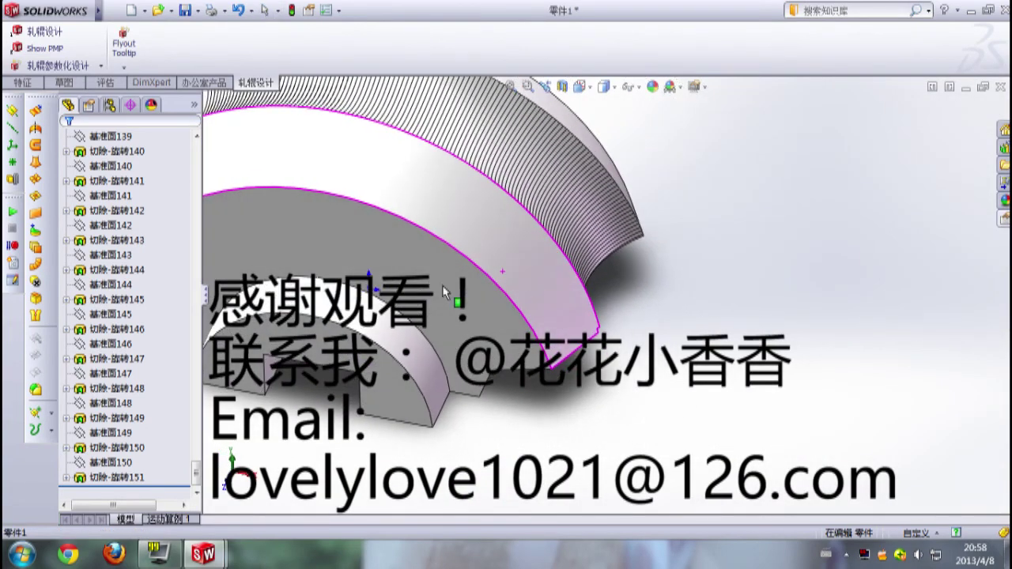
pyautogui.scroll(1, 442, 285)
pyautogui.scroll(1, 316, 221)
pyautogui.scroll(1, 300, 206)
pyautogui.scroll(-1, 433, 250)
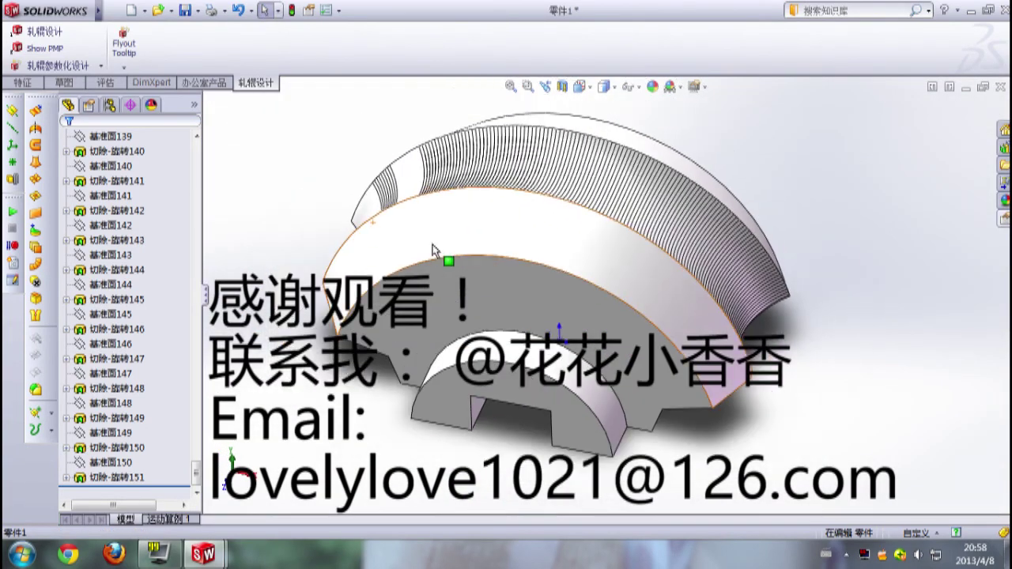
pyautogui.moveTo(433, 250); pyautogui.dragTo(852, 363, button='middle')
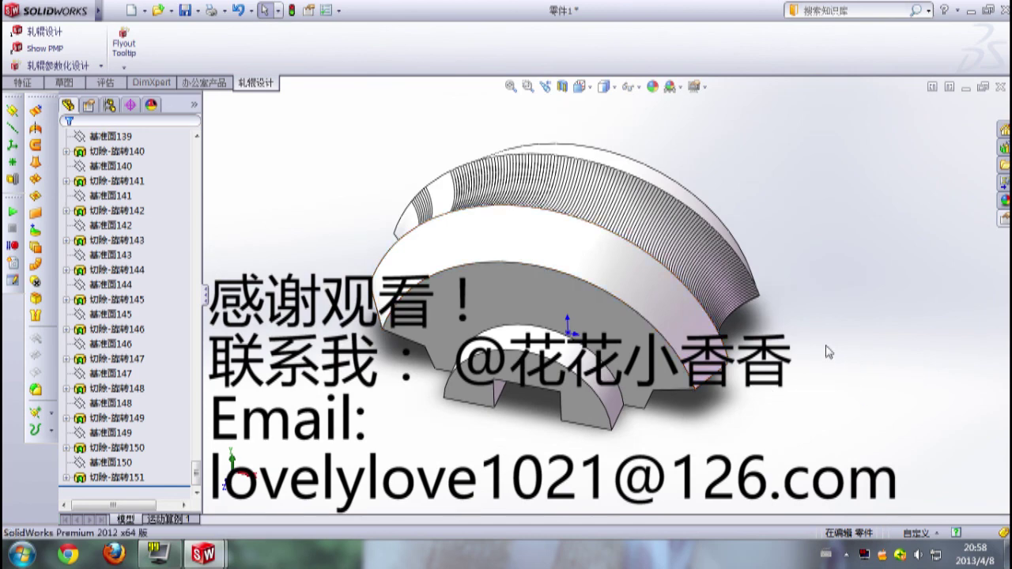